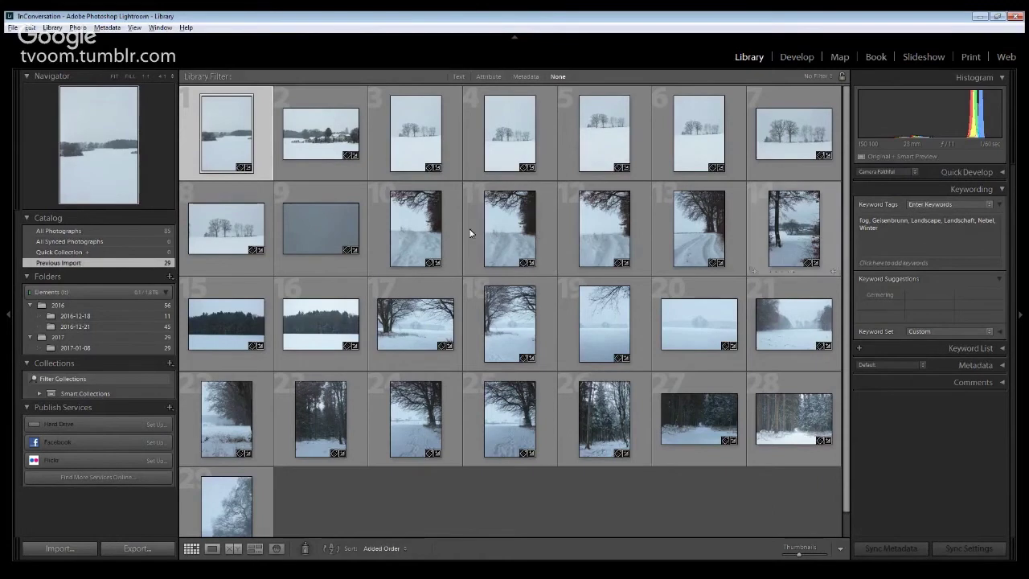
Step: Open the first snowy landscape photo in the Develop module and return to the Library grid
click(865, 217)
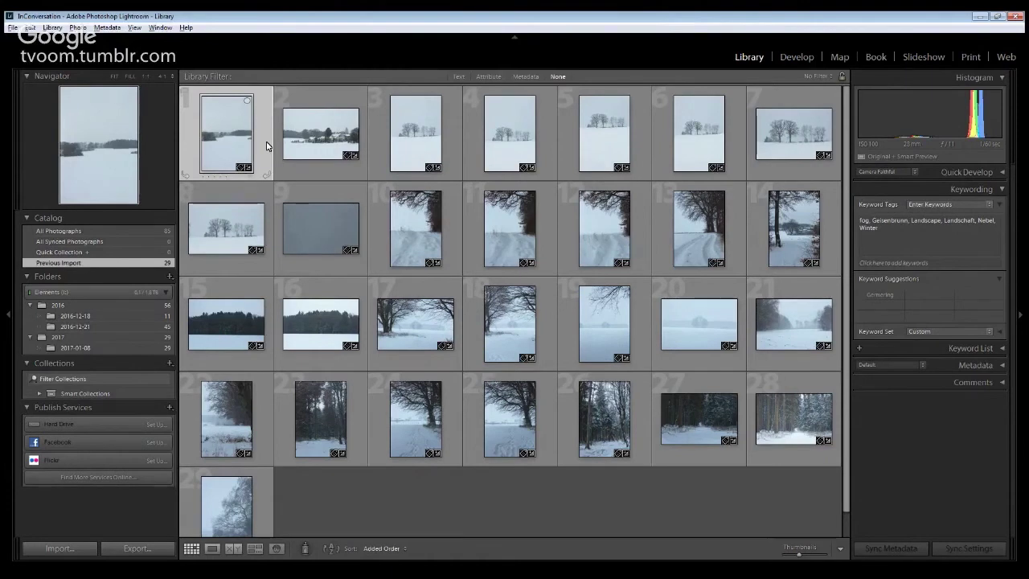
click(798, 57)
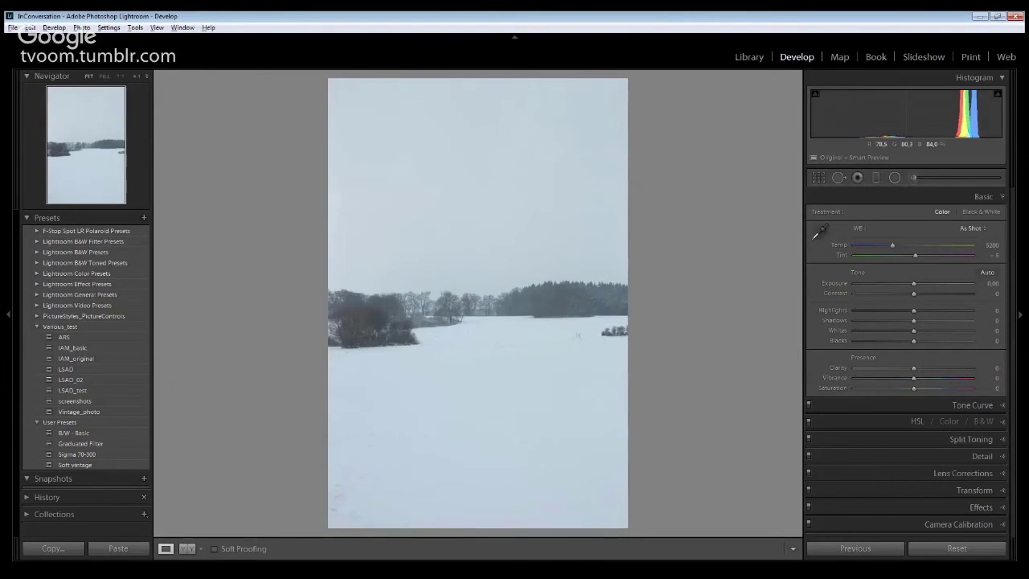
key(g)
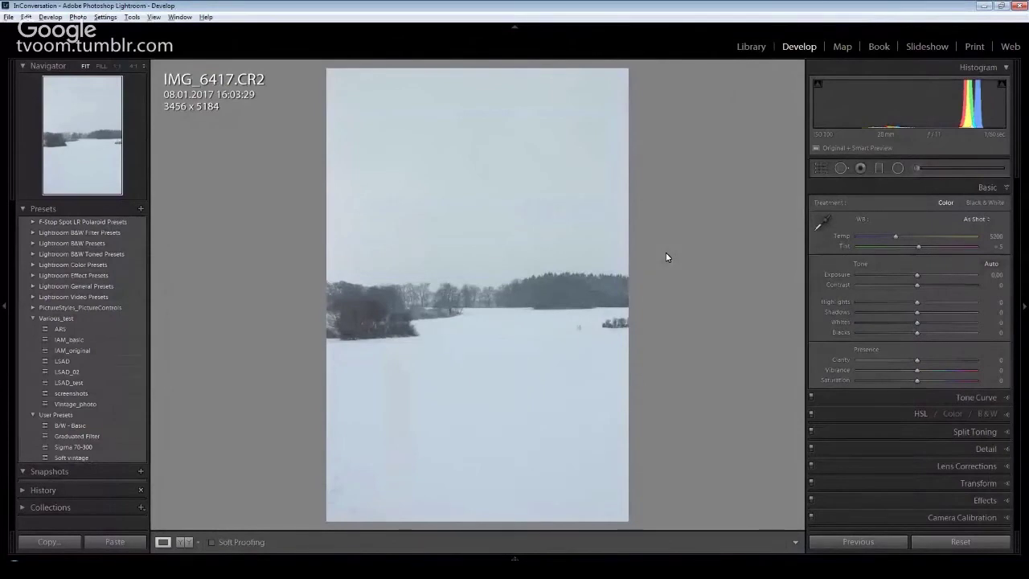
click(752, 47)
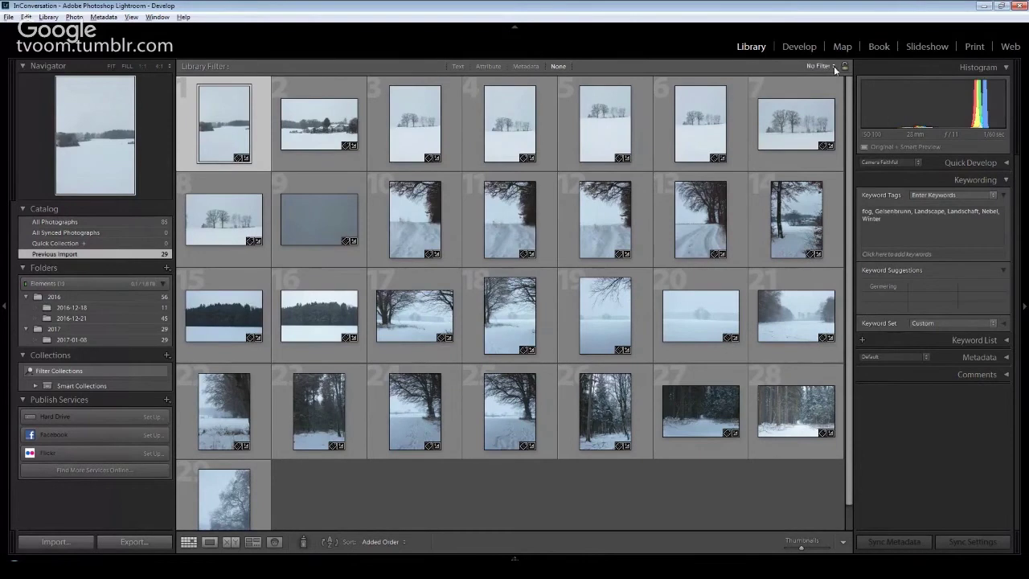
Step: Try the Adobe Standard camera calibration profile on IMG_6417.CR2 and restore Camera Faithful
click(797, 47)
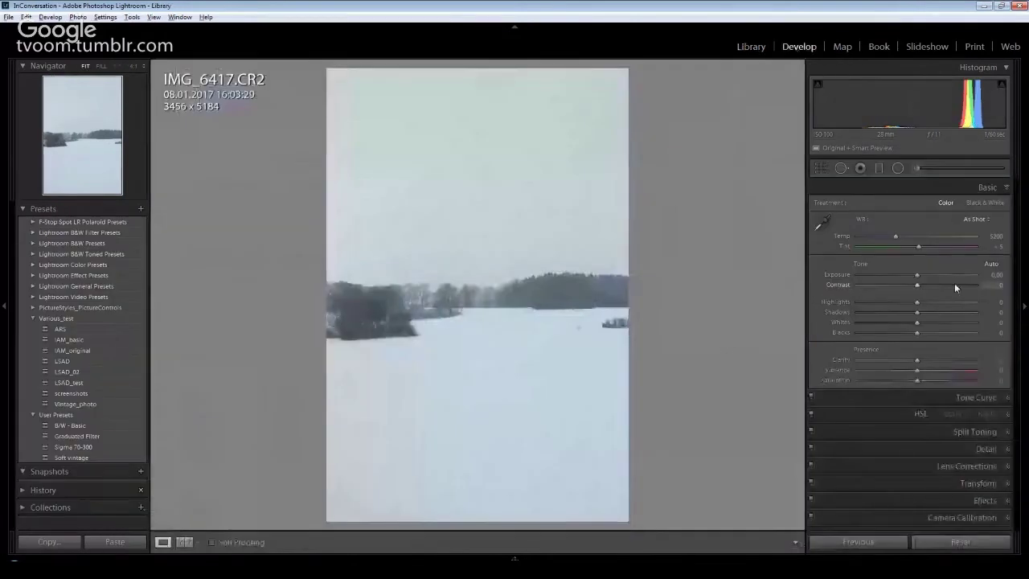
click(969, 517)
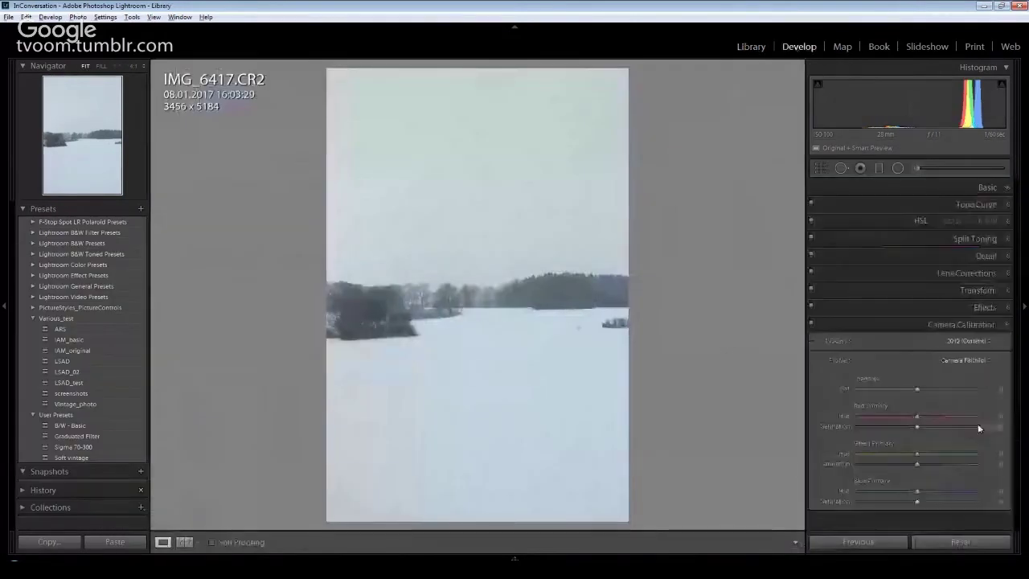
click(986, 362)
click(933, 373)
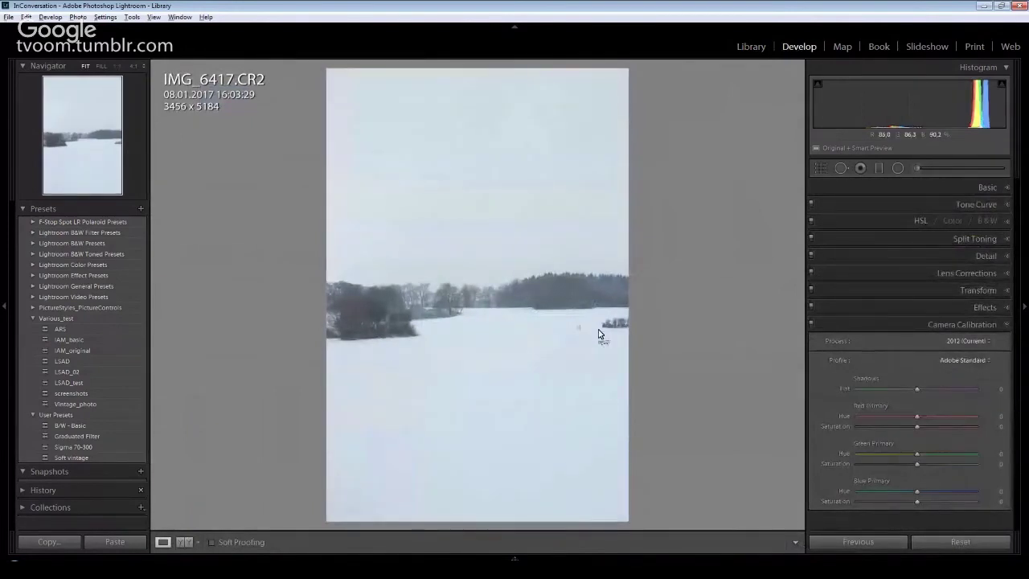
click(969, 360)
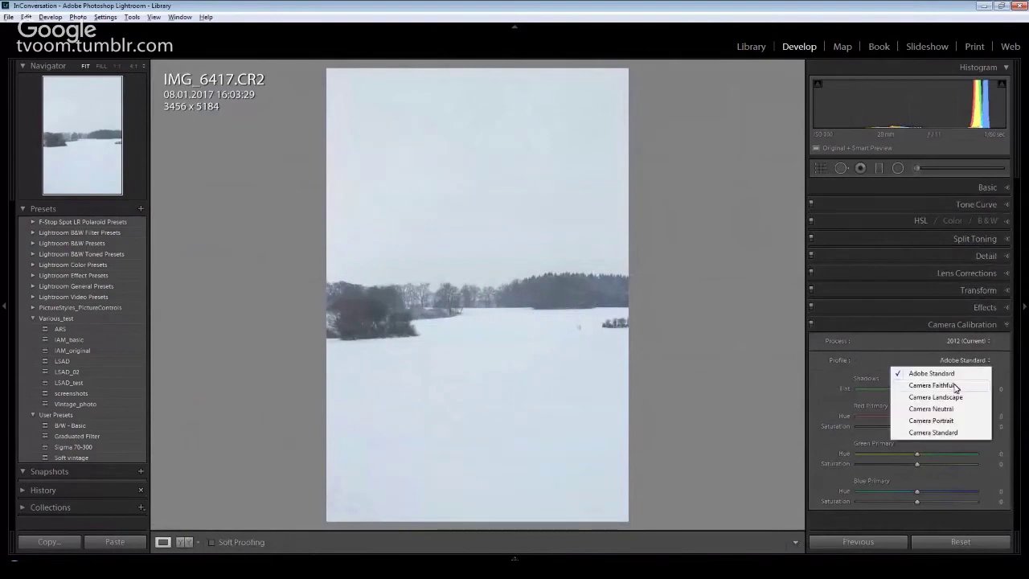
click(955, 386)
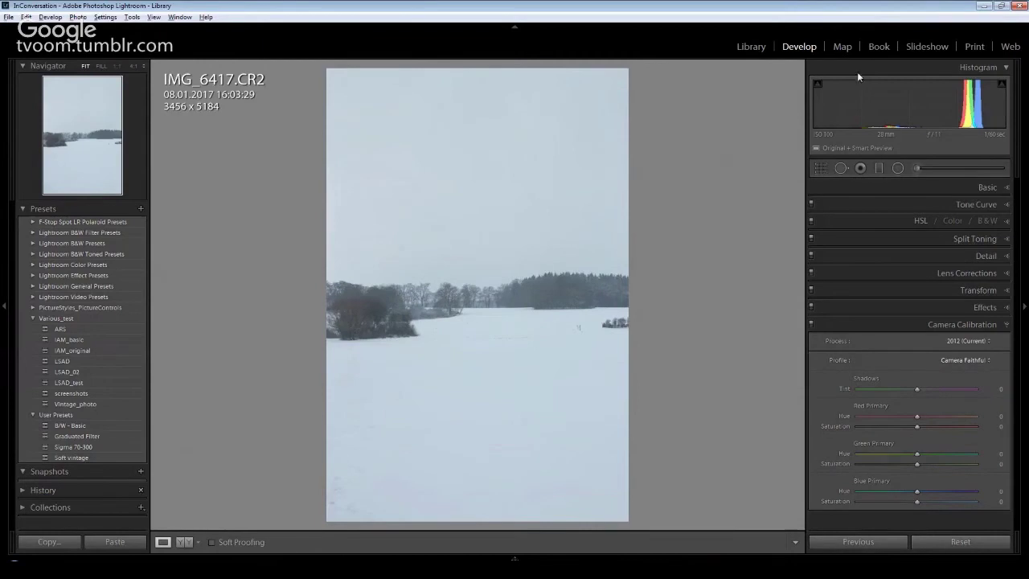
Step: Compare the first photo's calibration profile in Develop with its thumbnail and adjustment badge in the Library grid
click(751, 46)
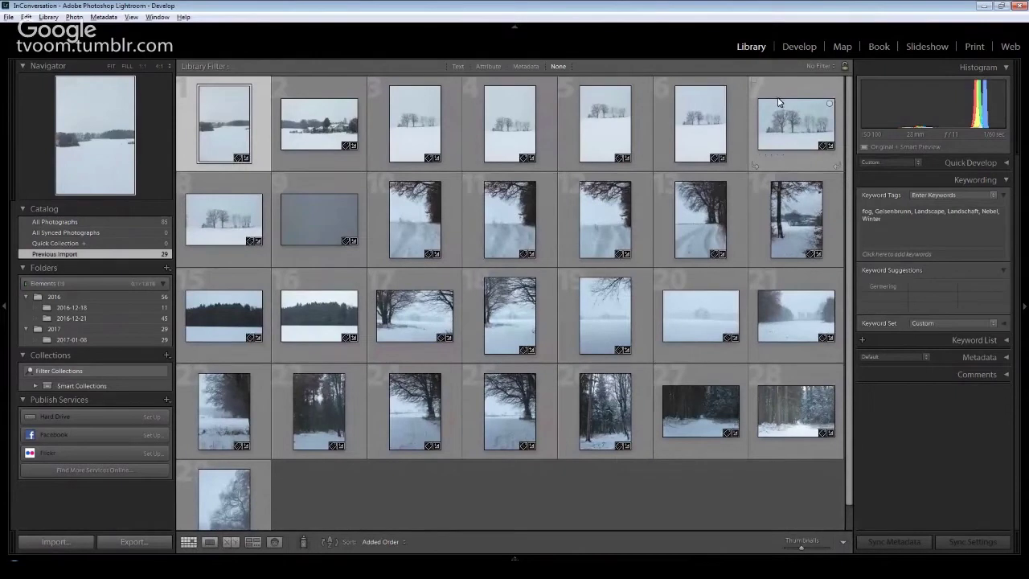
click(798, 45)
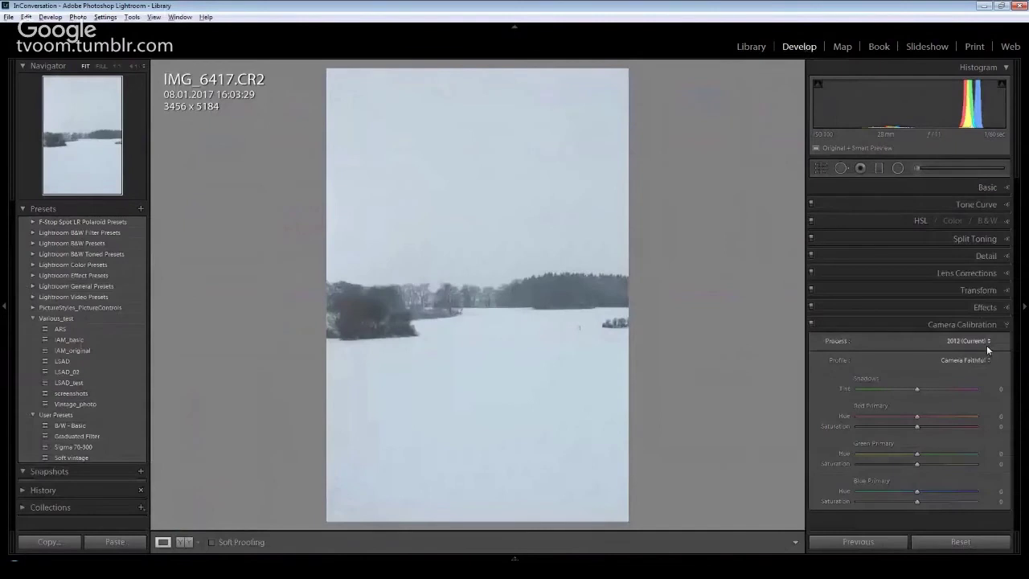
click(751, 46)
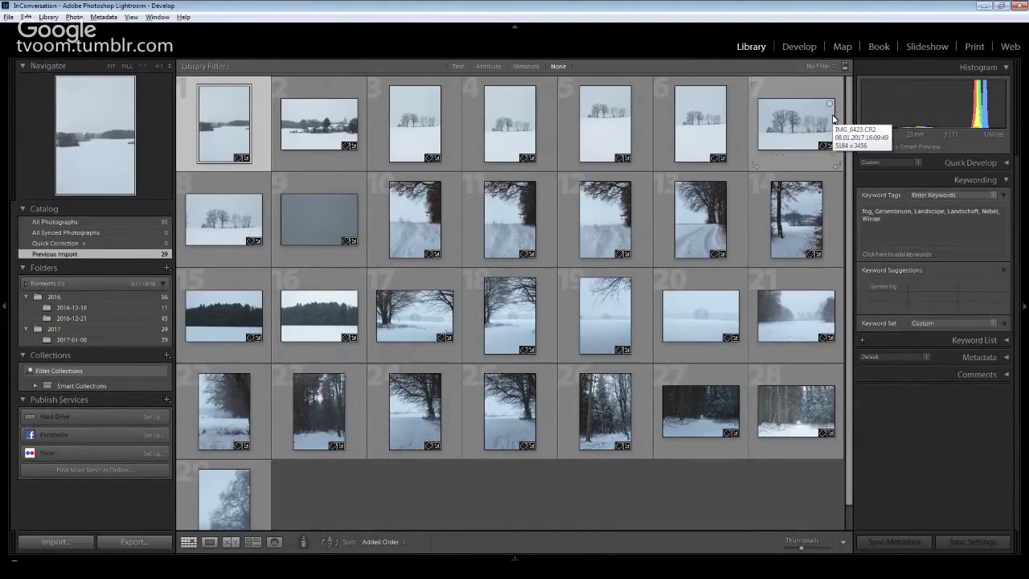
click(787, 47)
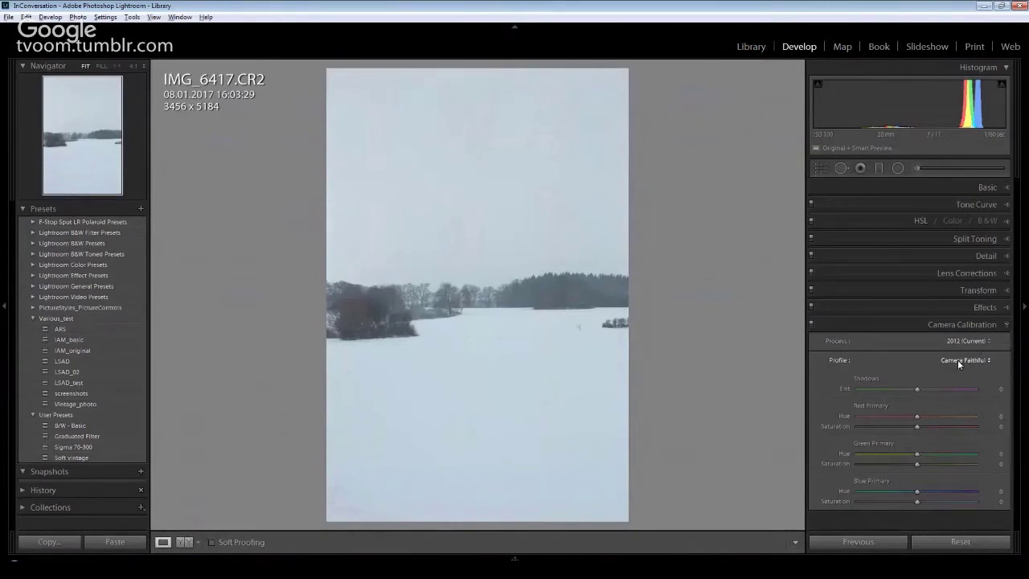
click(753, 47)
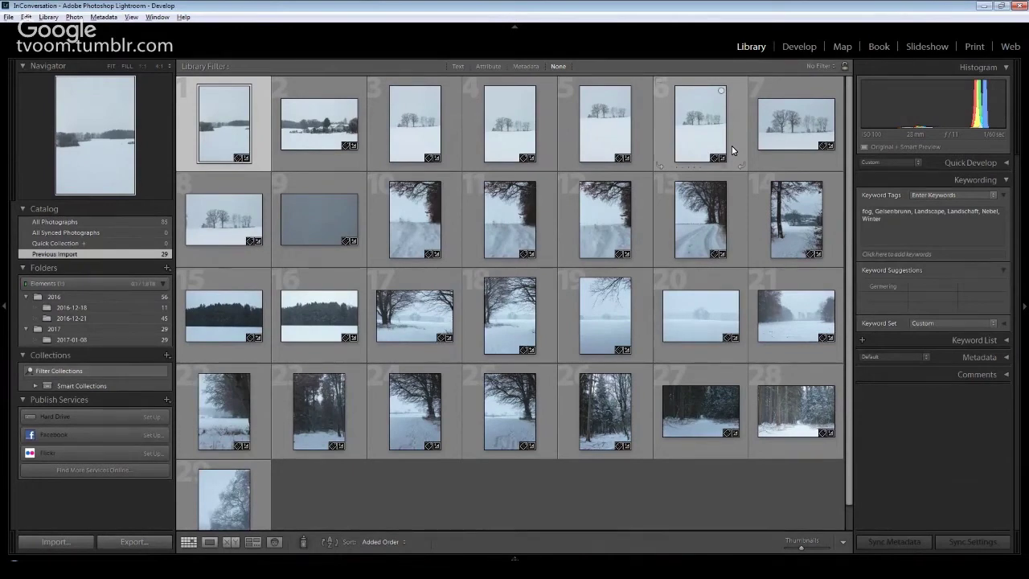
click(996, 376)
click(802, 46)
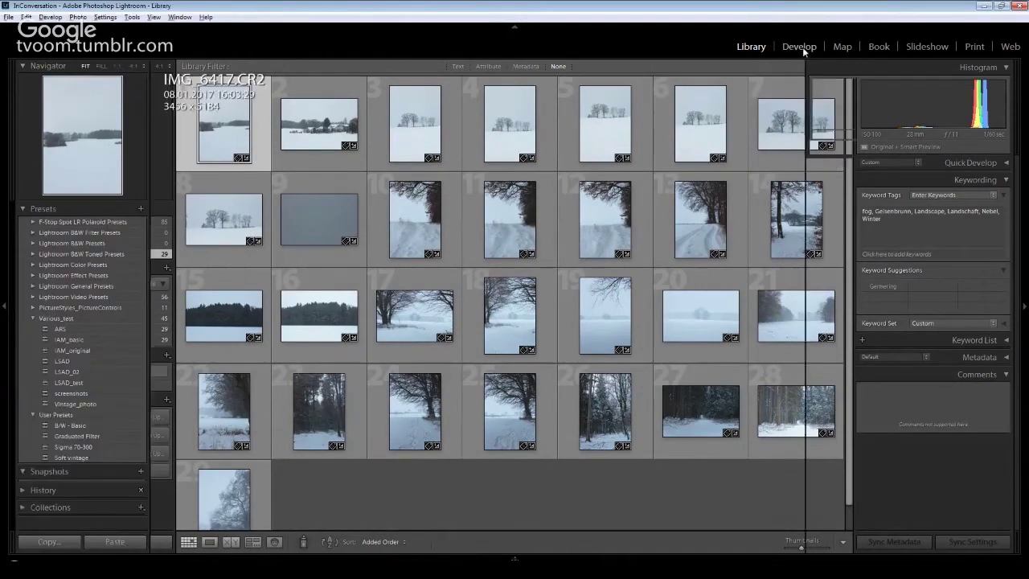
click(956, 361)
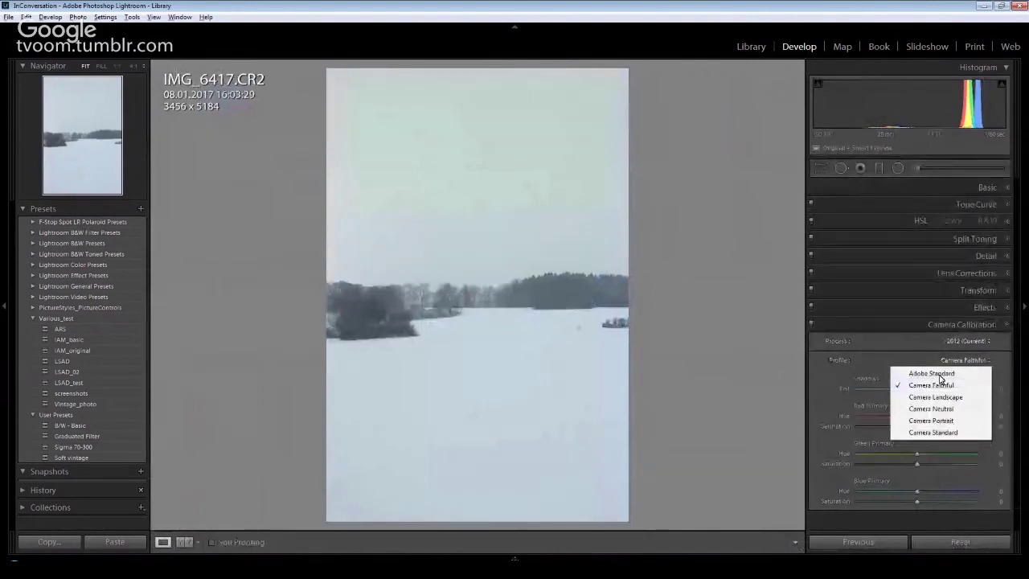
click(749, 48)
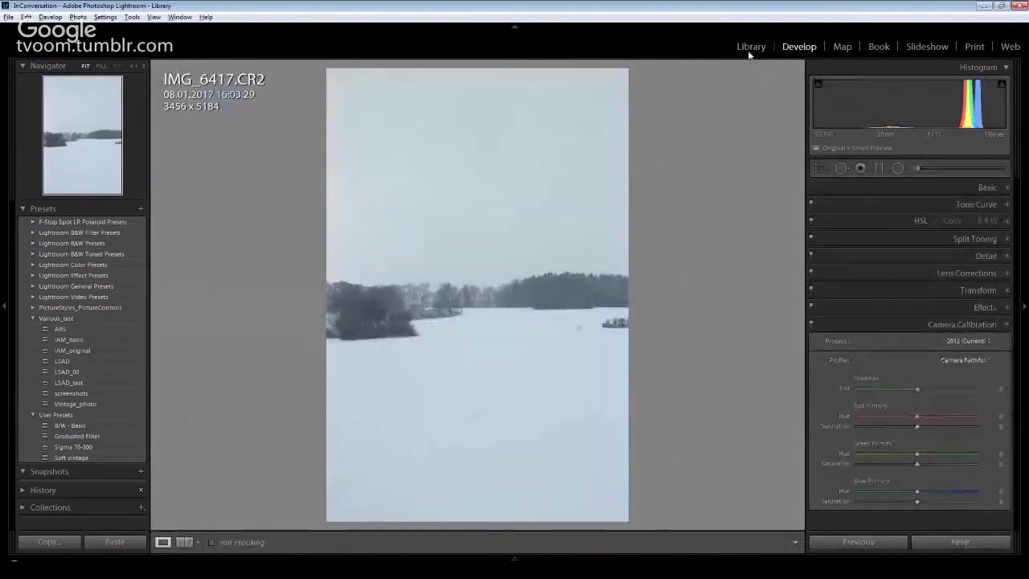
click(750, 47)
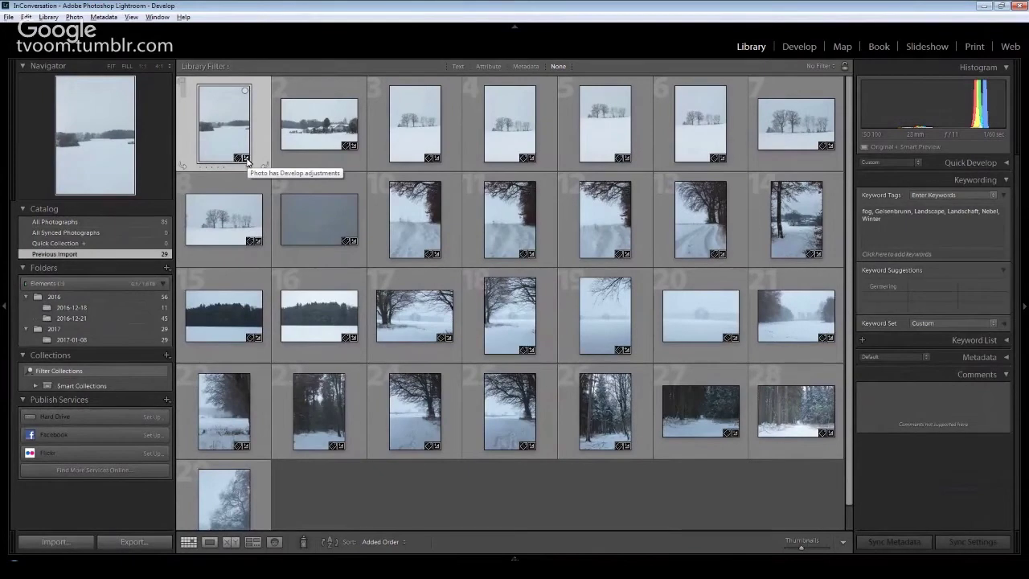
Step: Collapse the Various_test preset group in Develop and examine the camera profile presets in the PictureStyles_PictureControls group
click(810, 48)
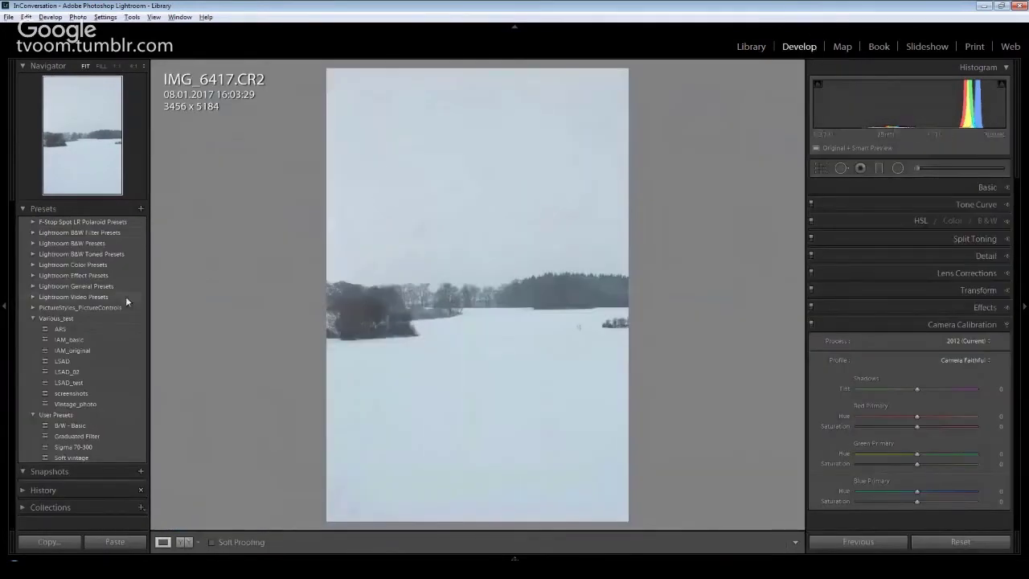
click(122, 318)
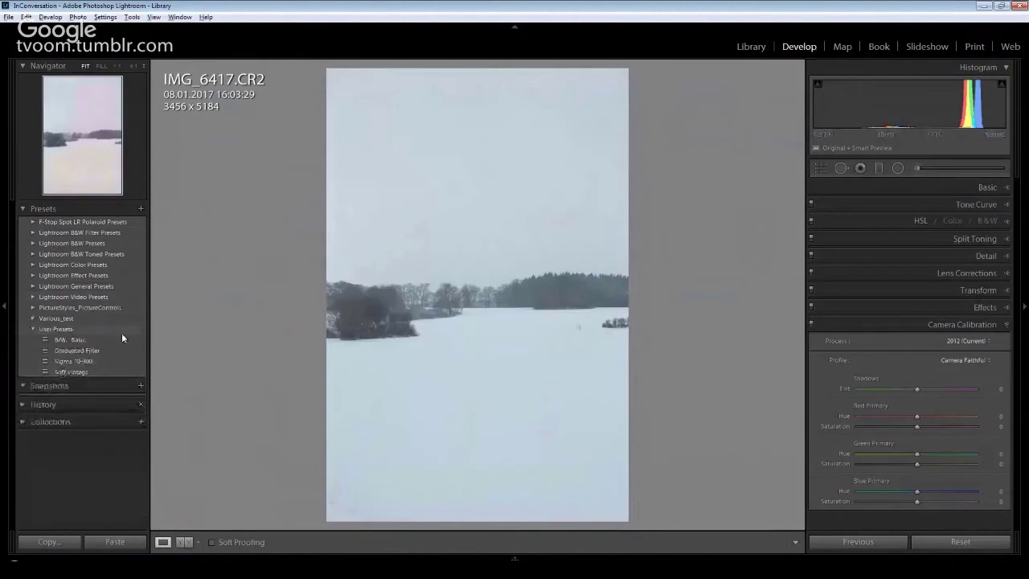
click(33, 307)
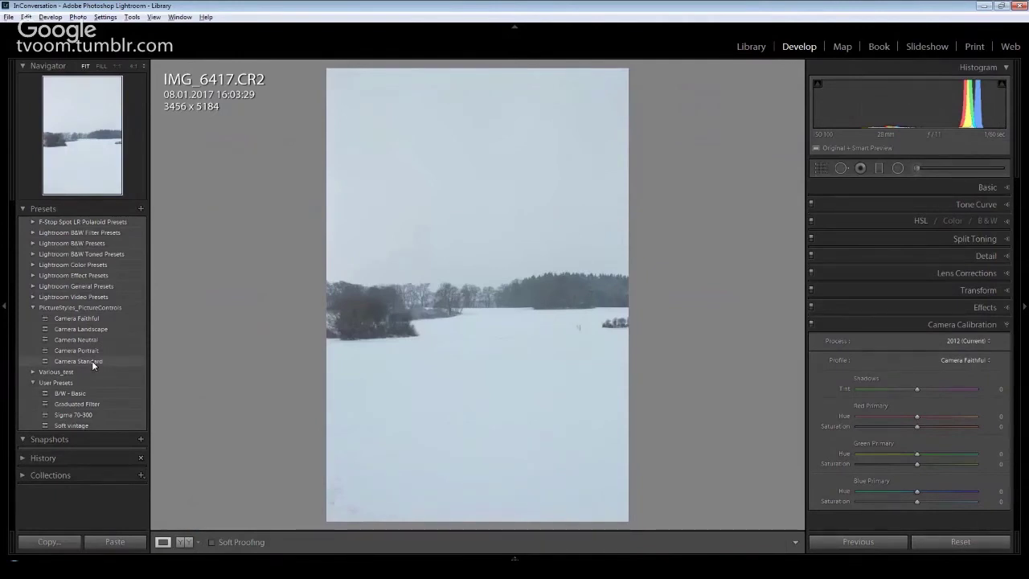
click(32, 304)
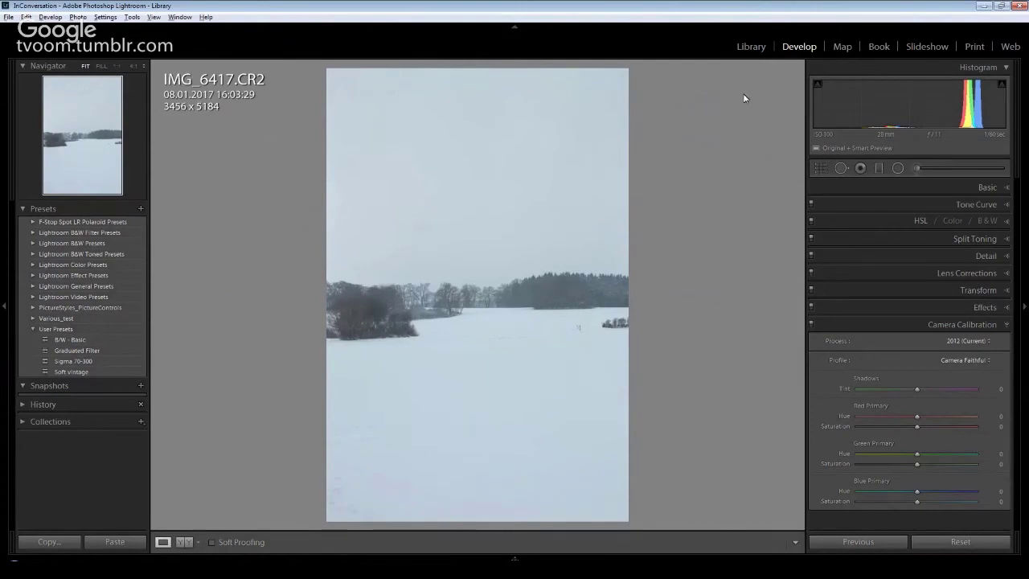
Step: Open IMG_6417.CR2 from the Library grid and view it full screen
click(751, 46)
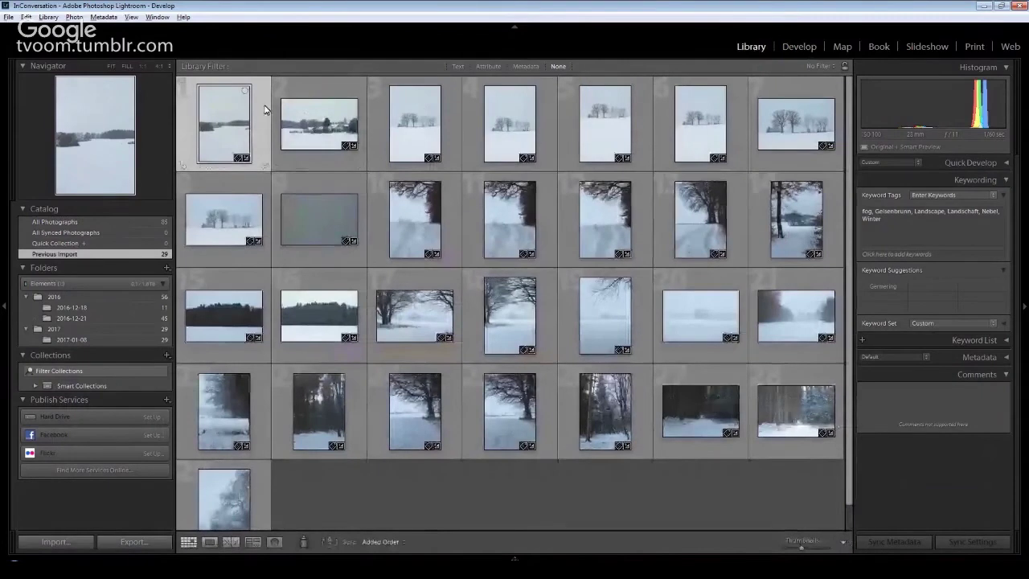
double_click(267, 109)
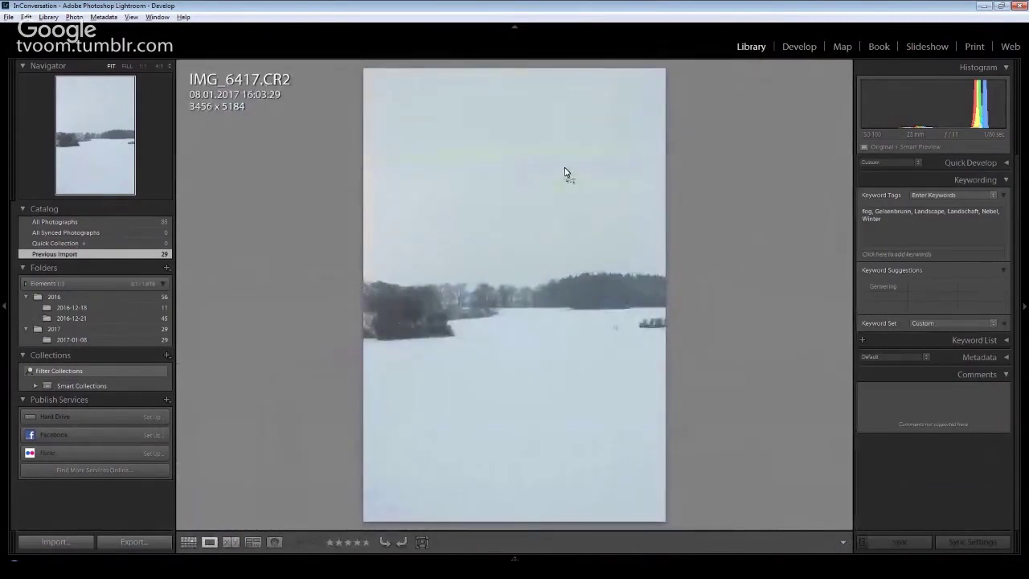
key(f)
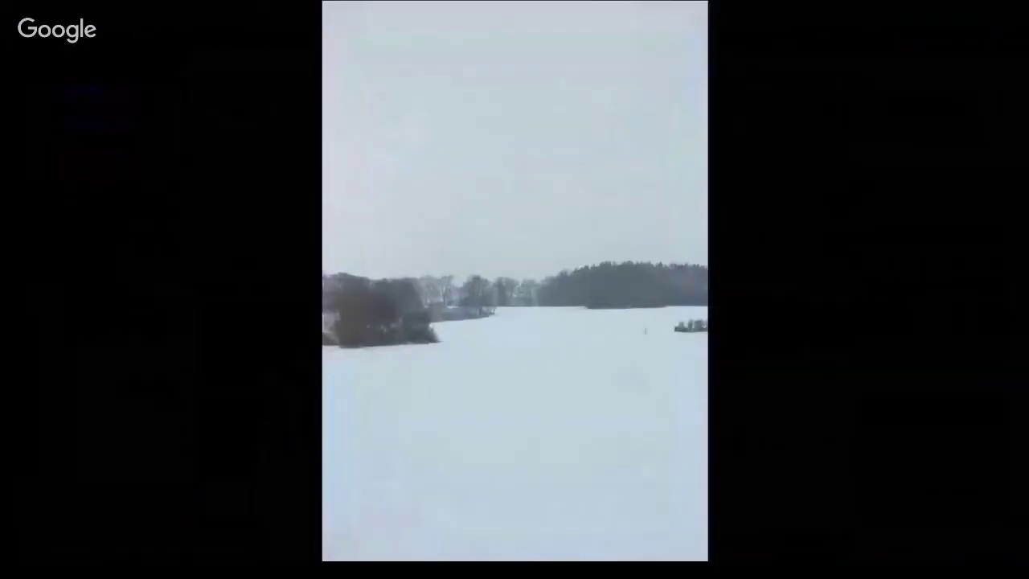
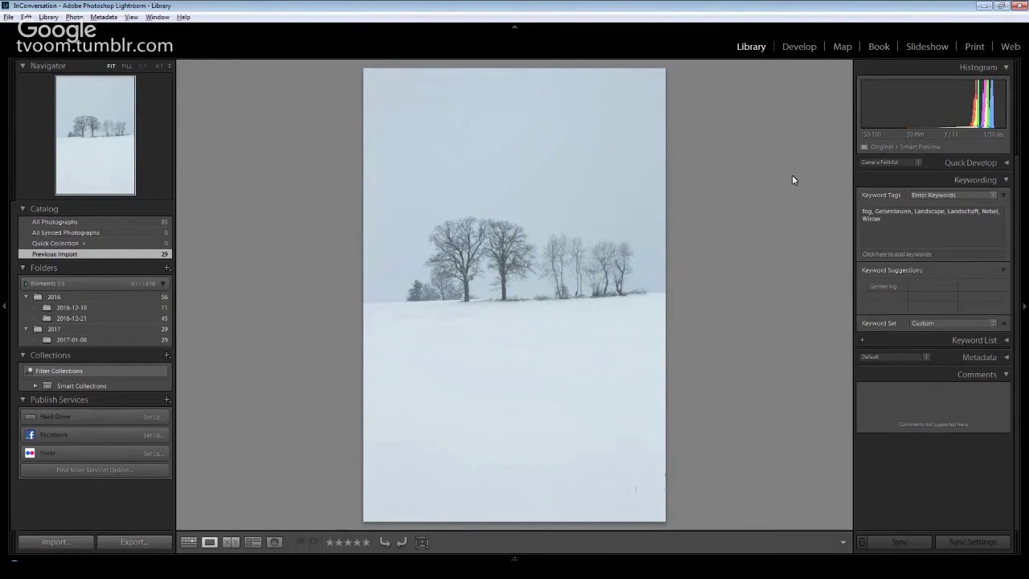
Step: View the vertical tree-row photo and the next, horizontal one full screen, and return to the loupe view
mouse_move(927, 148)
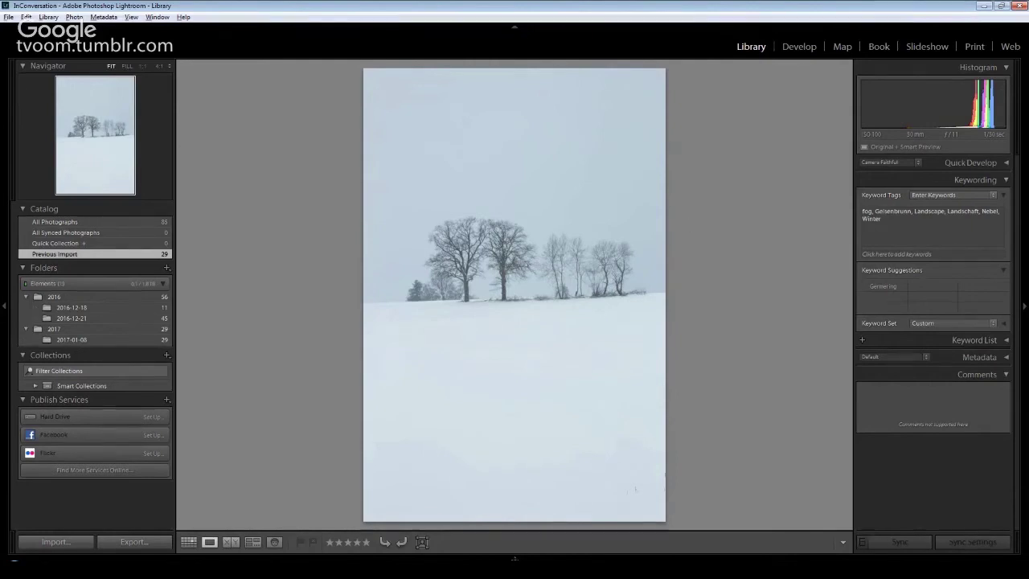
key(f)
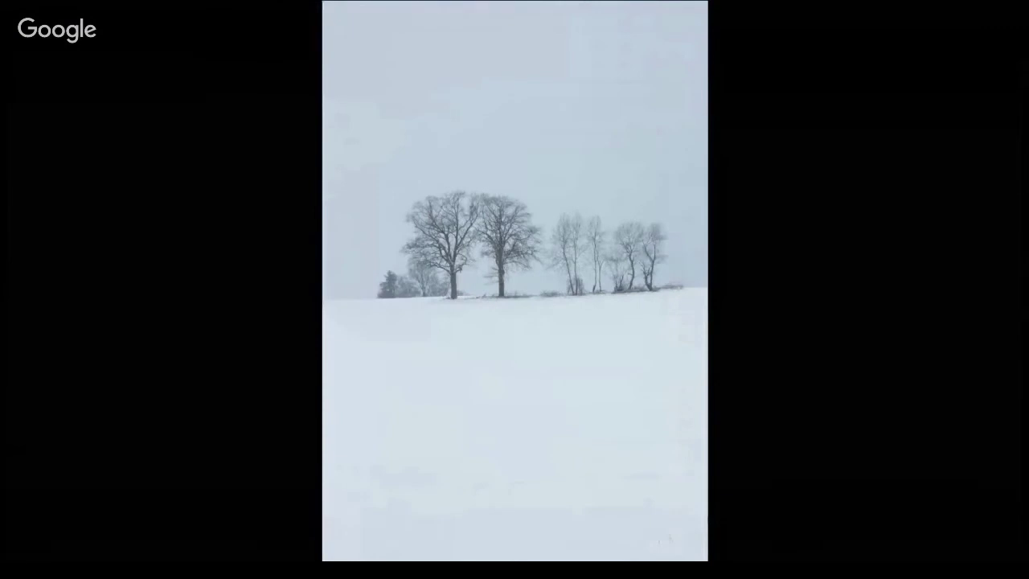
key(Right)
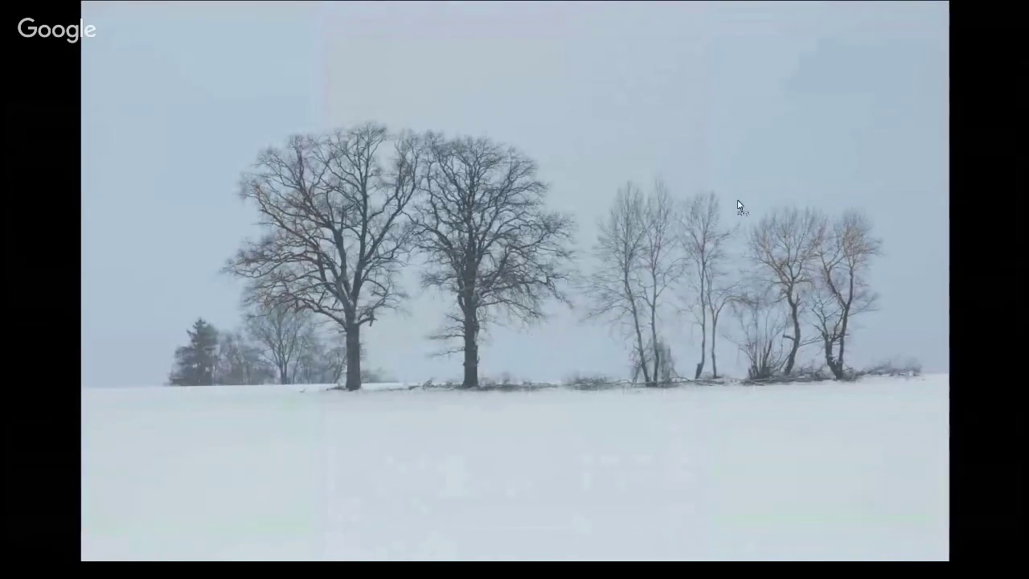
key(Escape)
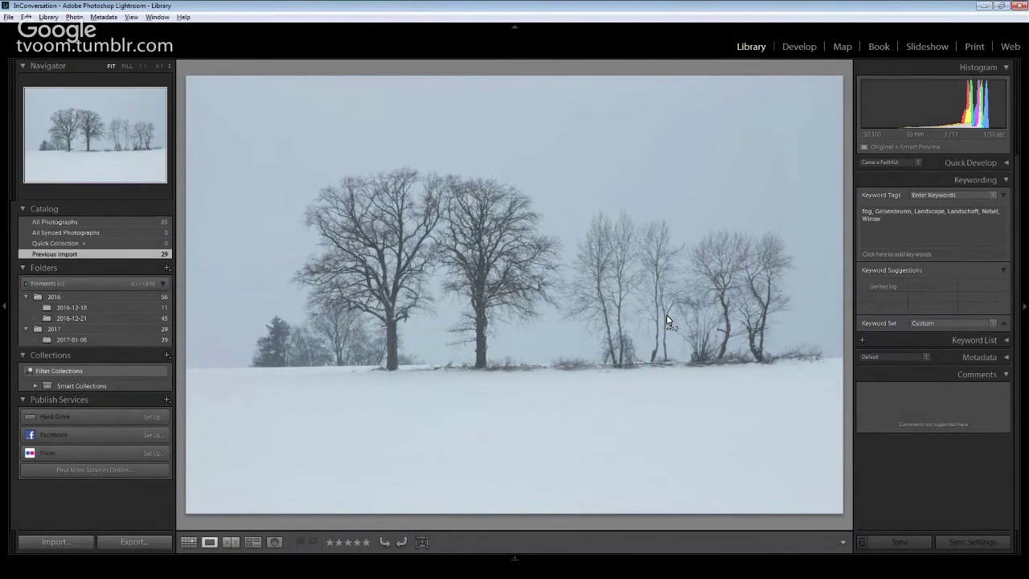
Step: Flag the closer horizontal tree-row photo as a pick and compare it with the wider neighbouring shot
key(p)
key(Right)
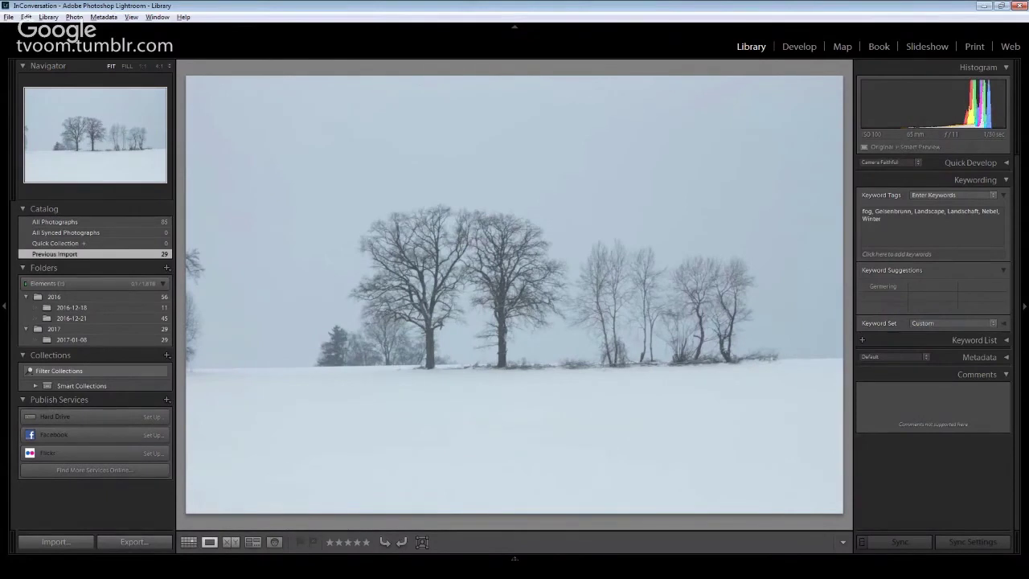
key(Right)
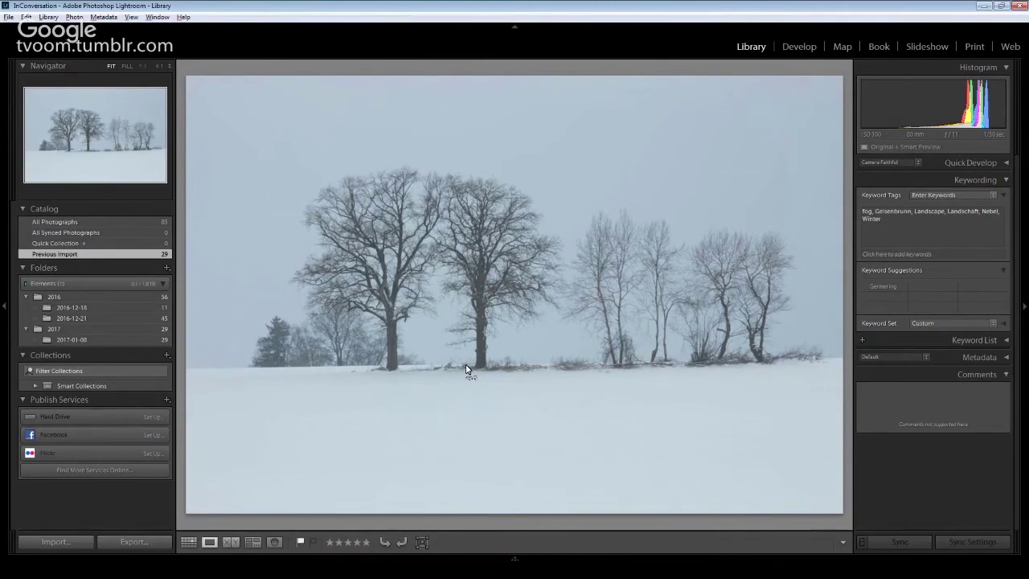
key(Right)
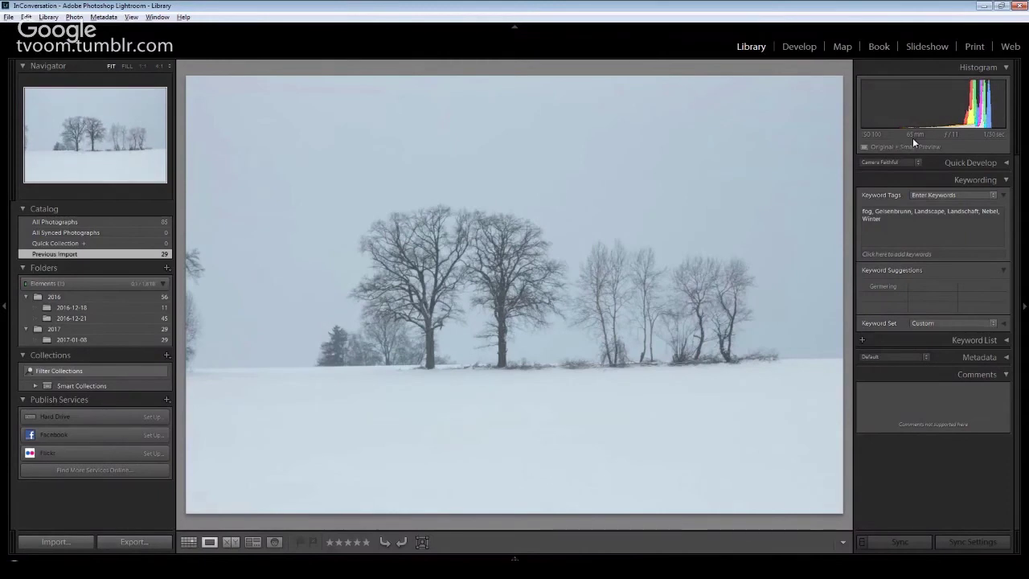
key(Right)
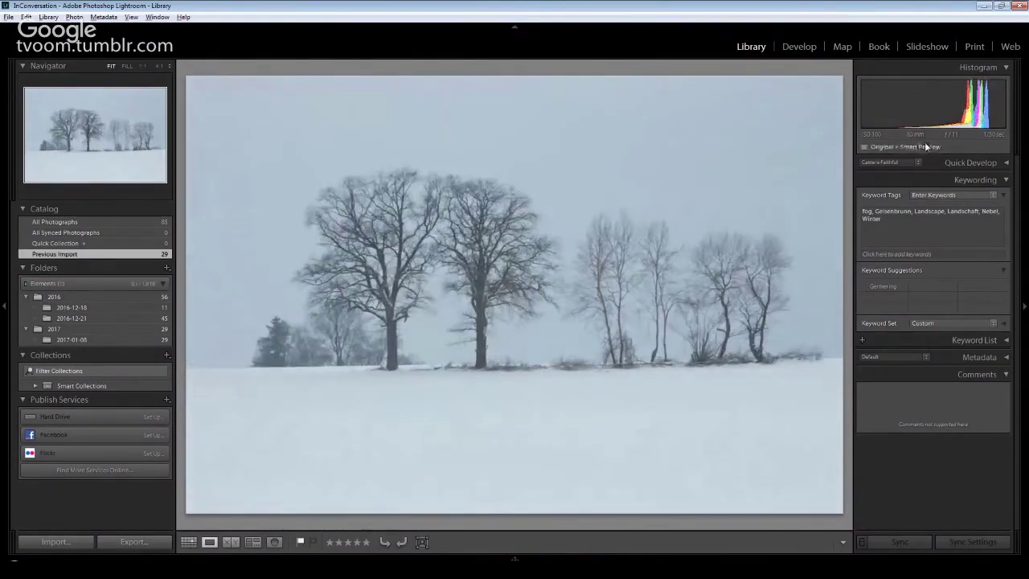
key(Right)
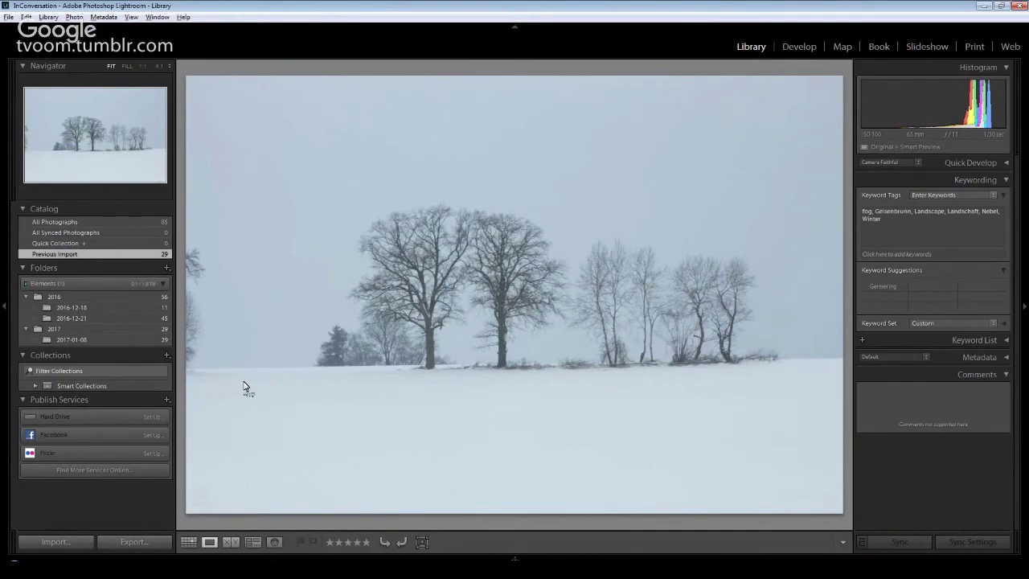
Step: Compare the picked closer tree-row photo with the vertical shot and the wider horizontal shot
key(Right)
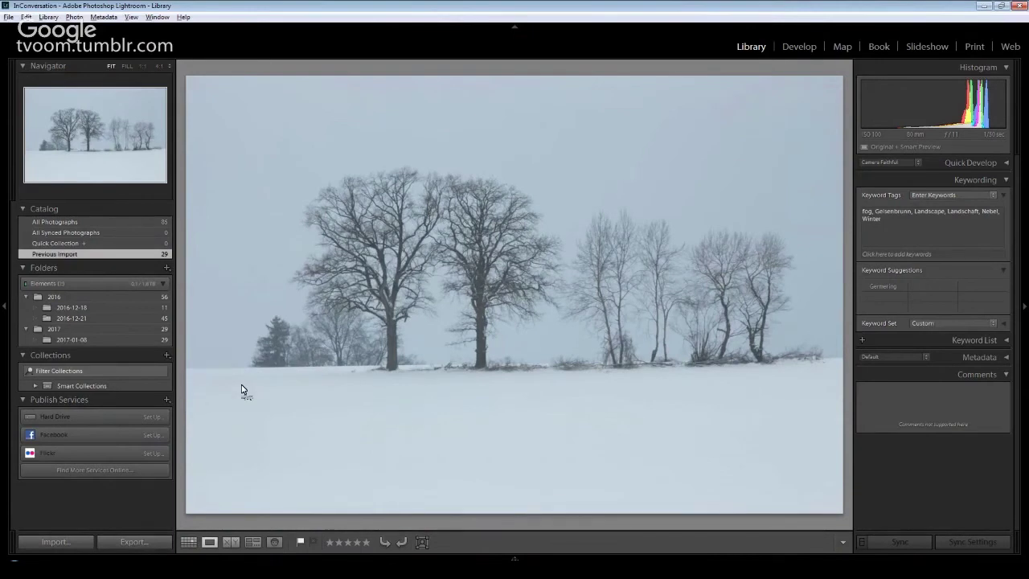
key(Right)
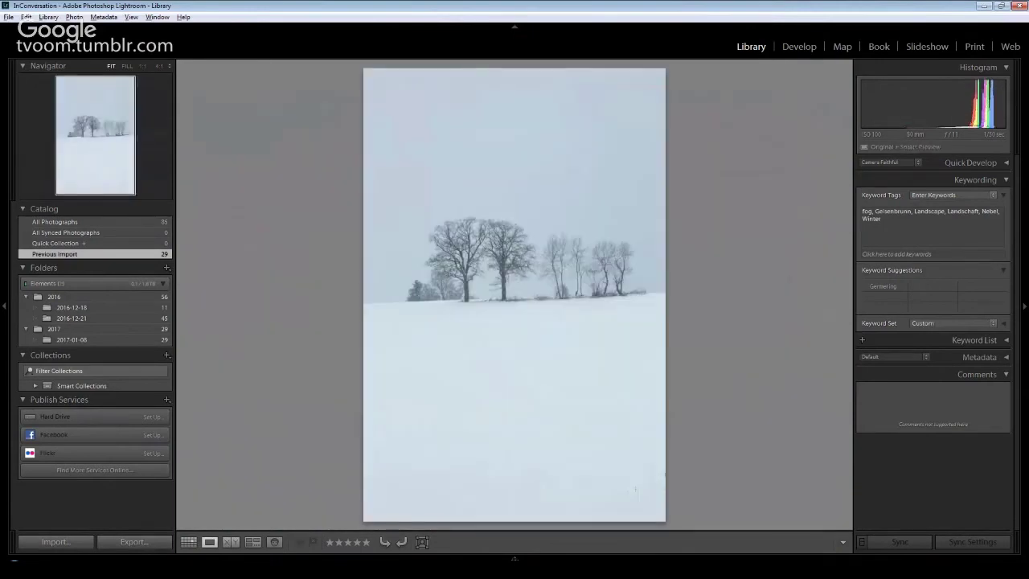
key(Right)
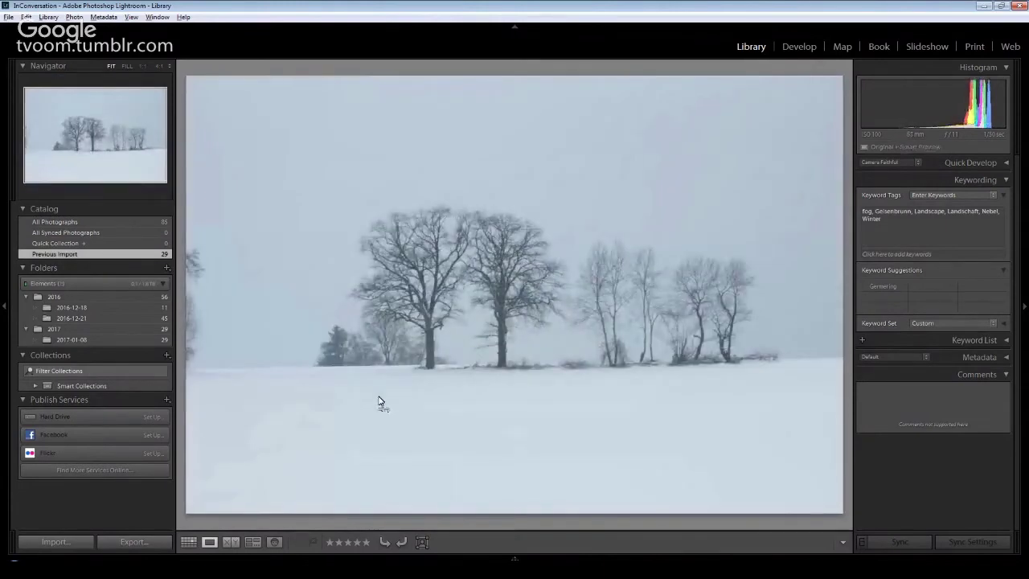
Step: Show the info overlay with exposure and lens details on the wider shot IMG_6424.CR2 and flag the photo as rejected
key(i)
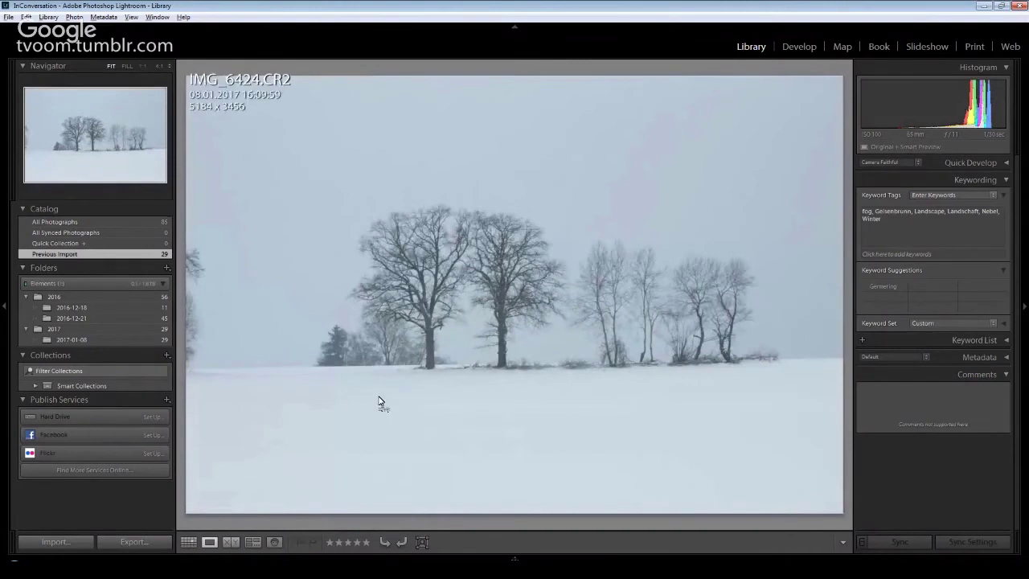
key(i)
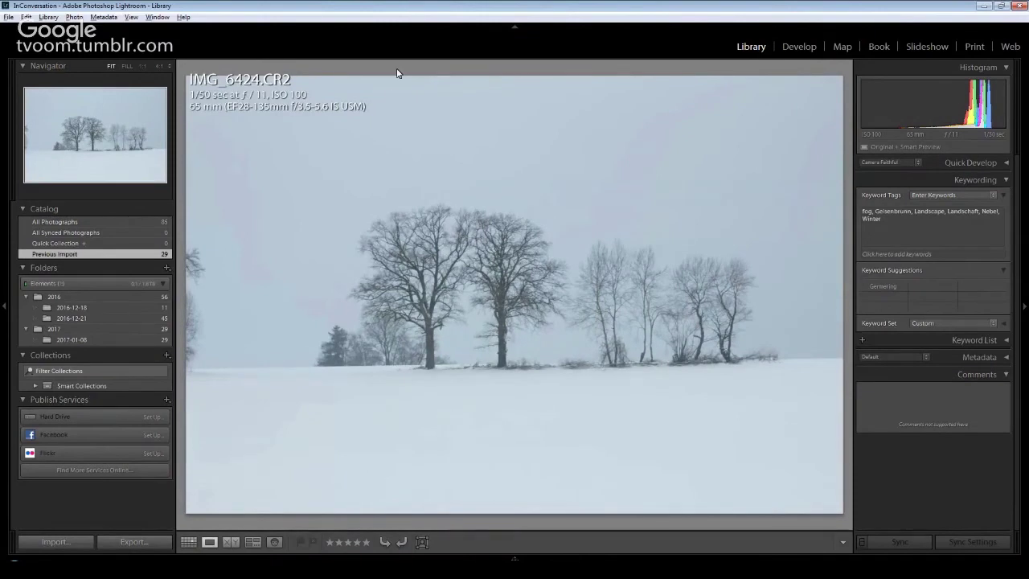
key(x)
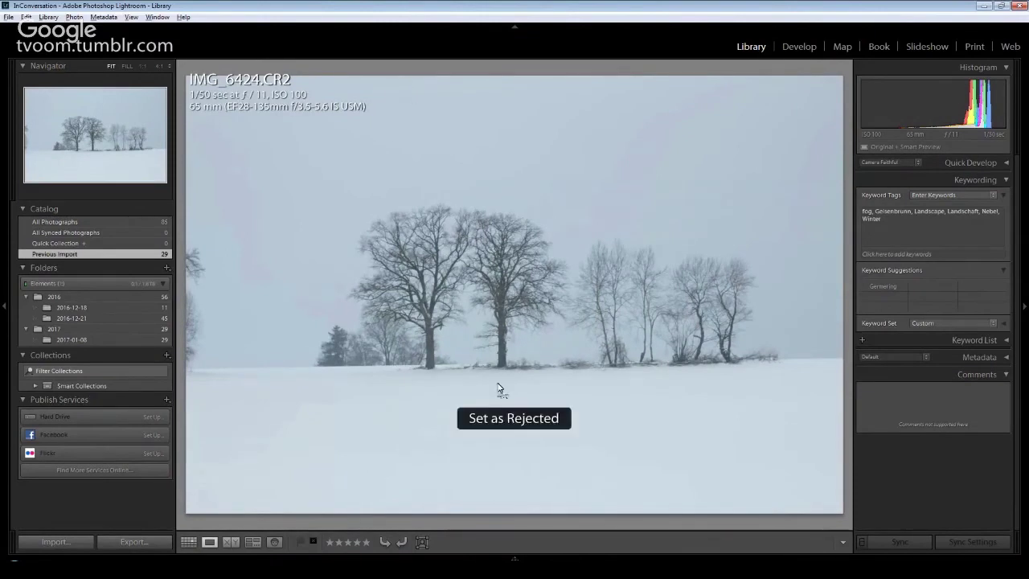